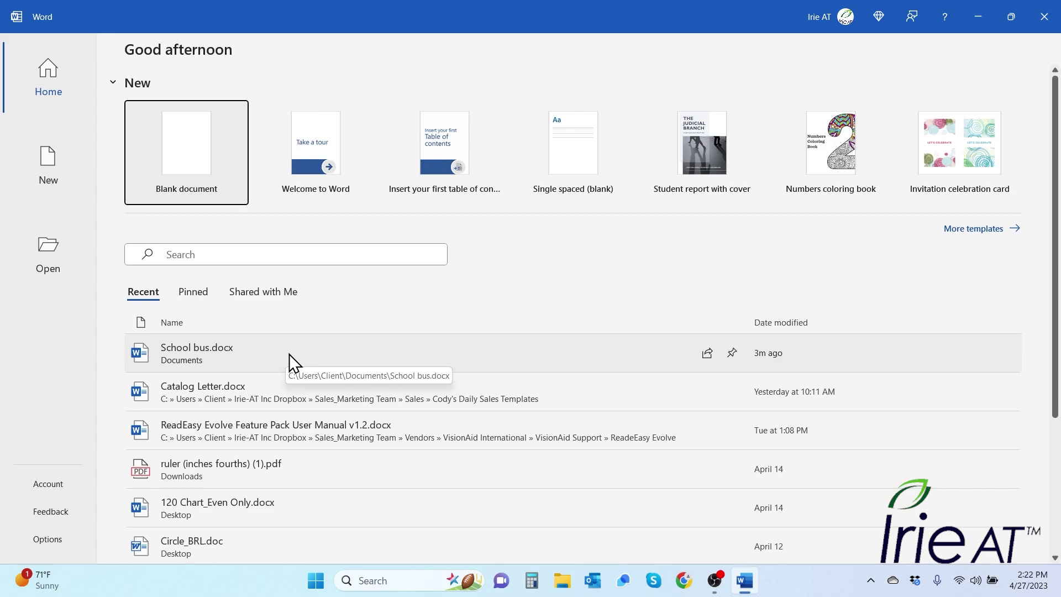
- Open School bus.docx and translate the whole document into braille with the Tiger add-in
click(290, 354)
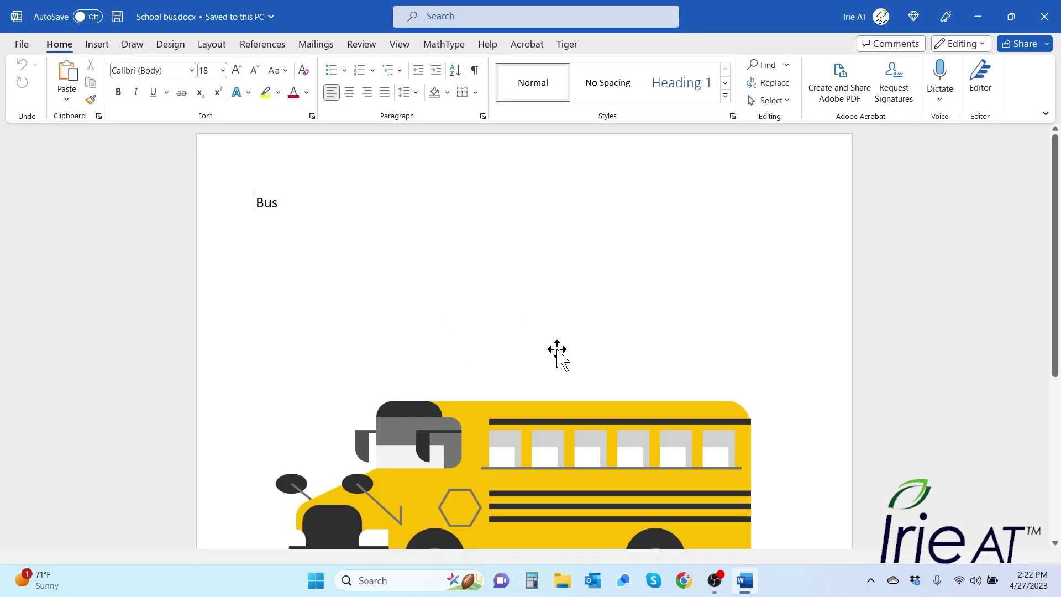
scroll(530, 387, down, 1)
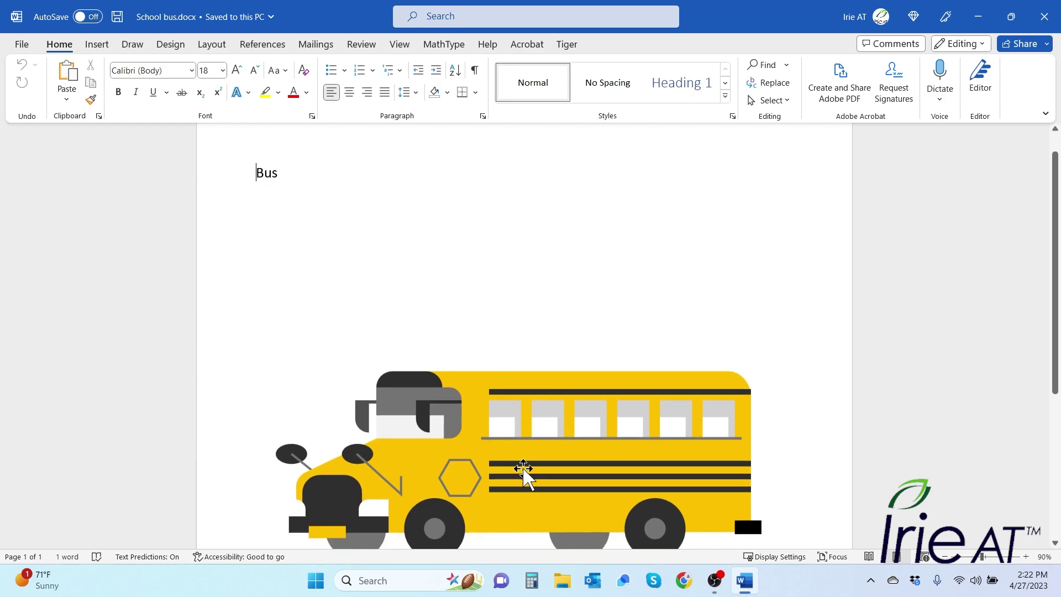
scroll(553, 470, down, 4)
scroll(575, 462, up, 3)
scroll(576, 462, up, 3)
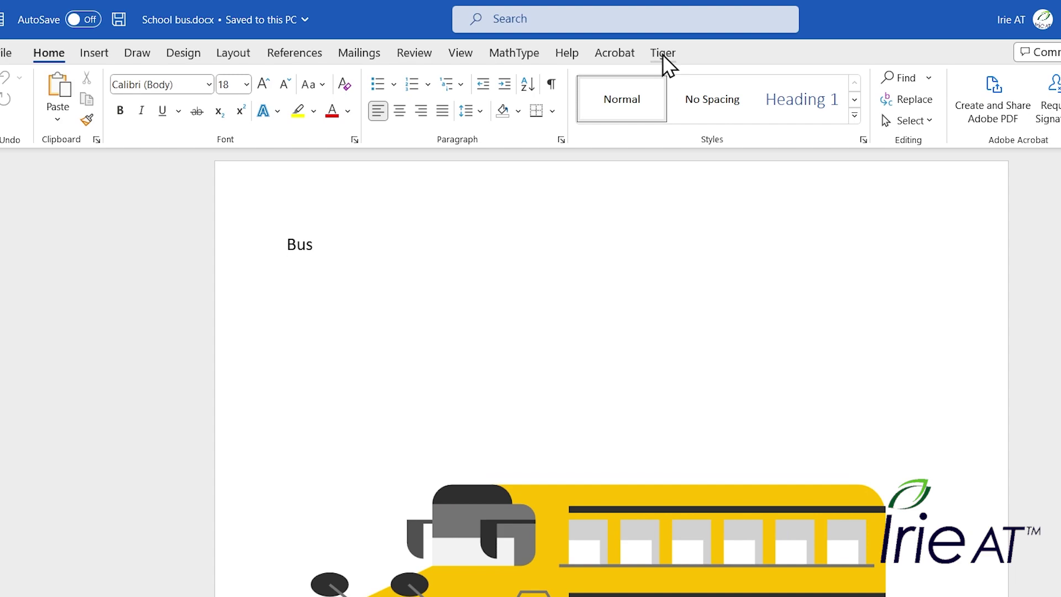
click(663, 53)
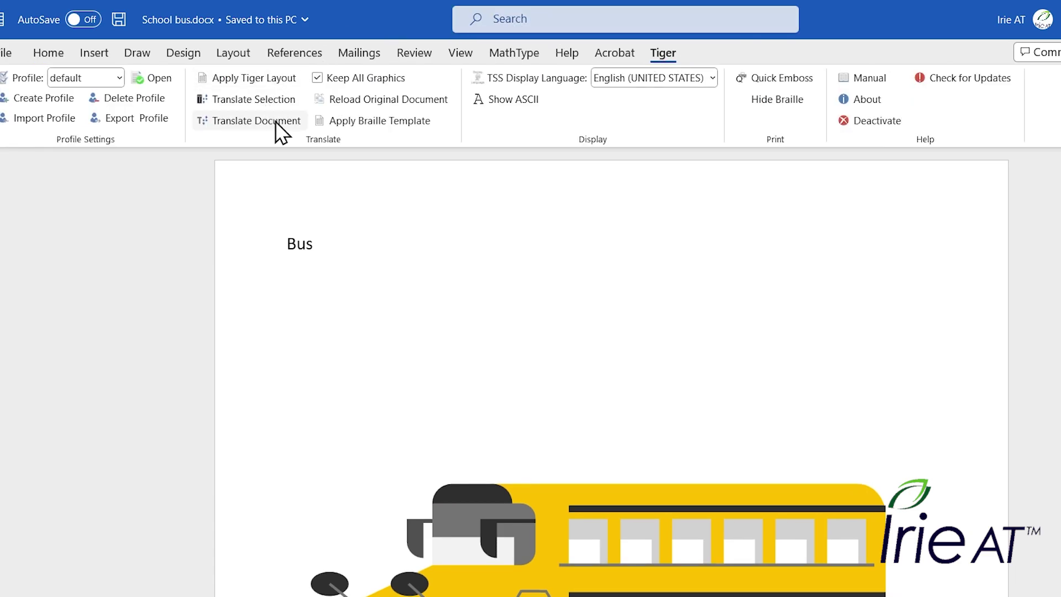
click(275, 122)
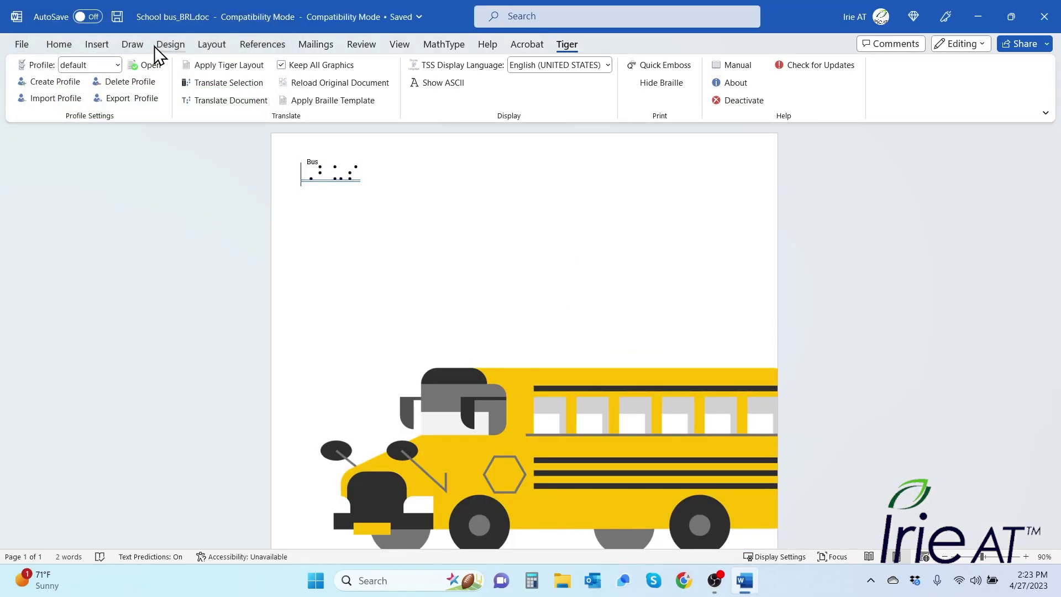
- Set the translated document's paper size to 11.5 x 11 in
click(209, 44)
click(107, 89)
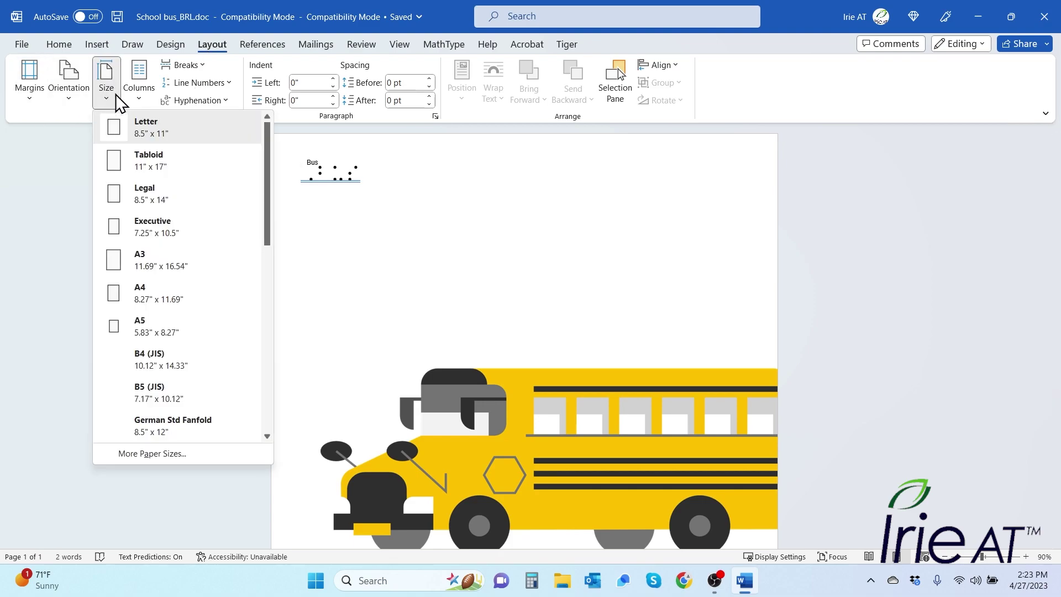
scroll(210, 260, down, 3)
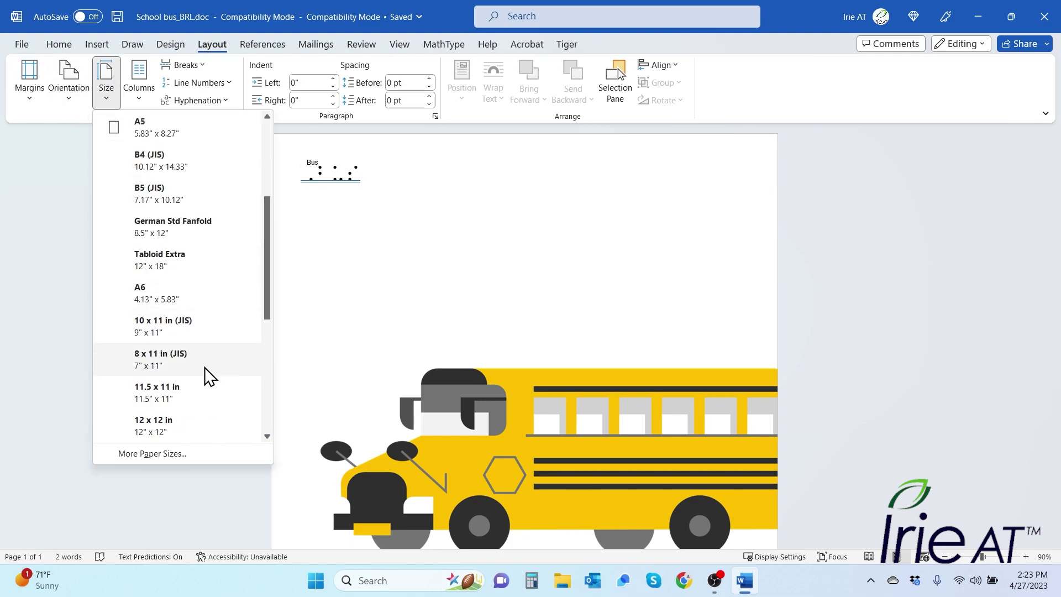
click(204, 360)
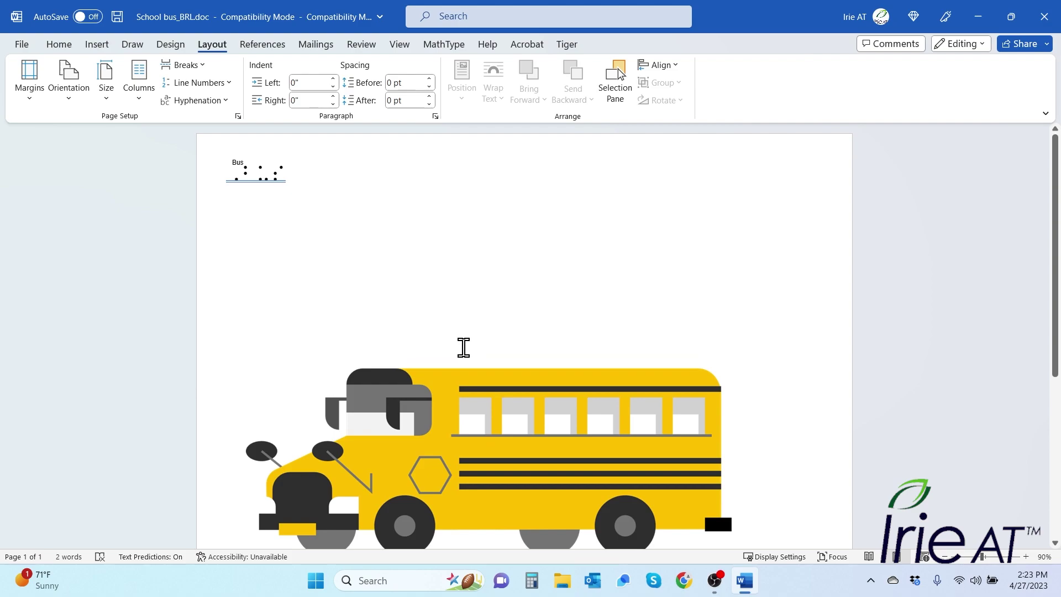
double_click(256, 178)
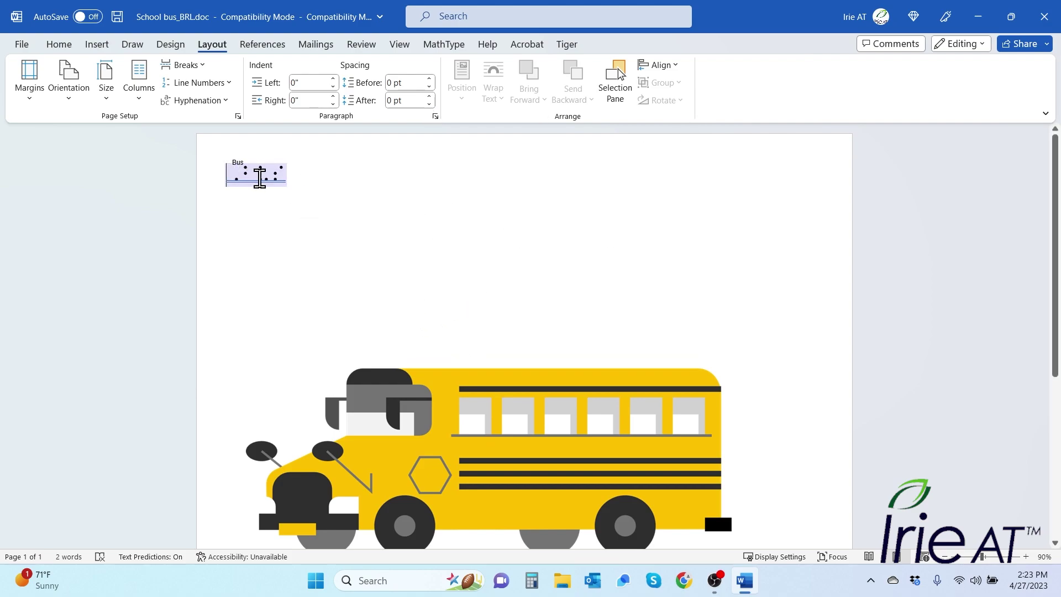
click(229, 176)
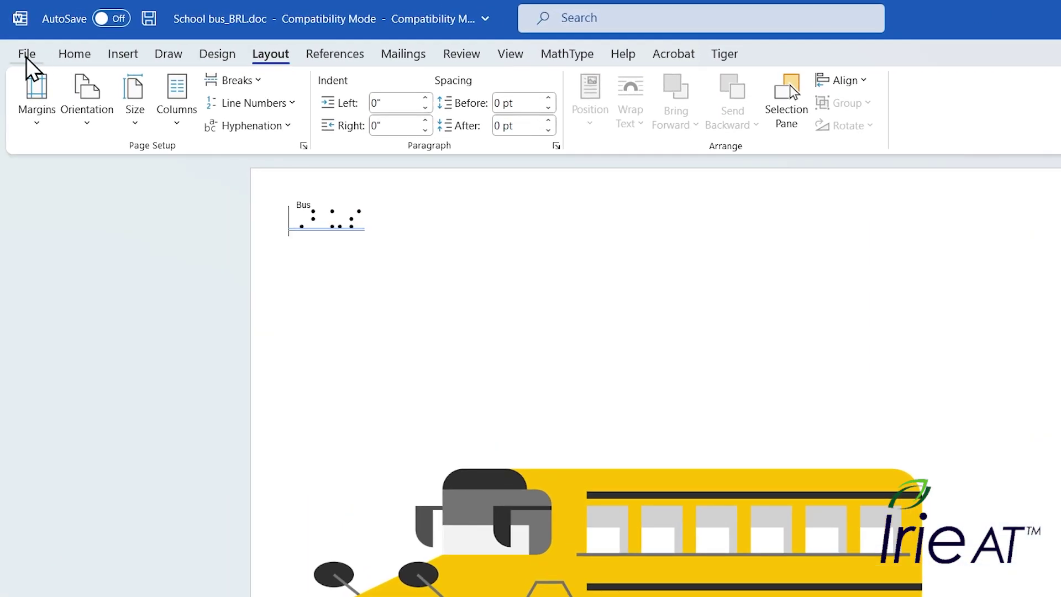
- Set the document to print to a file using the ViewPlus Delta printer
click(29, 55)
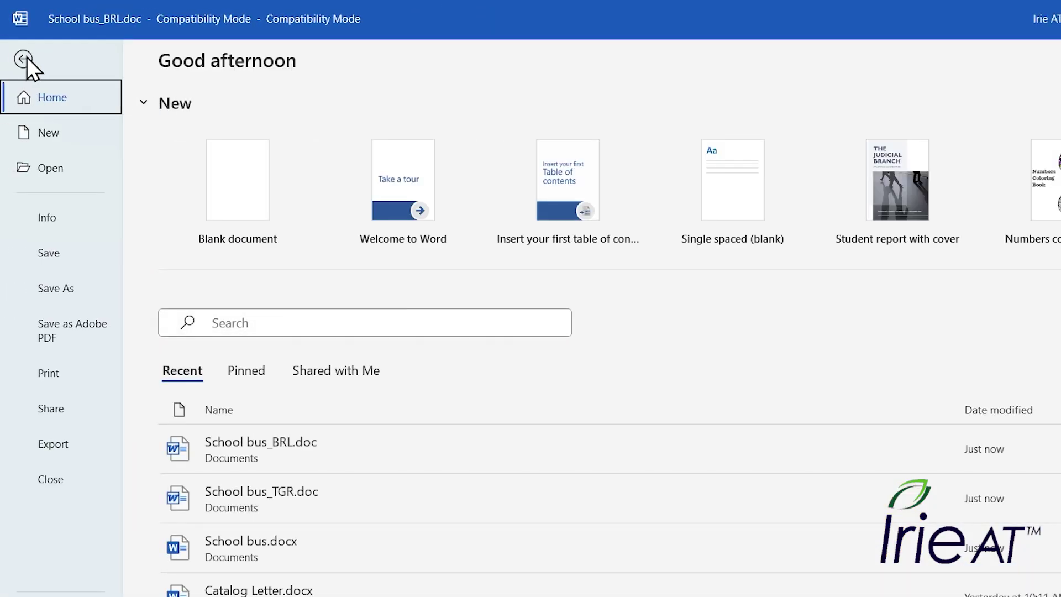
click(64, 373)
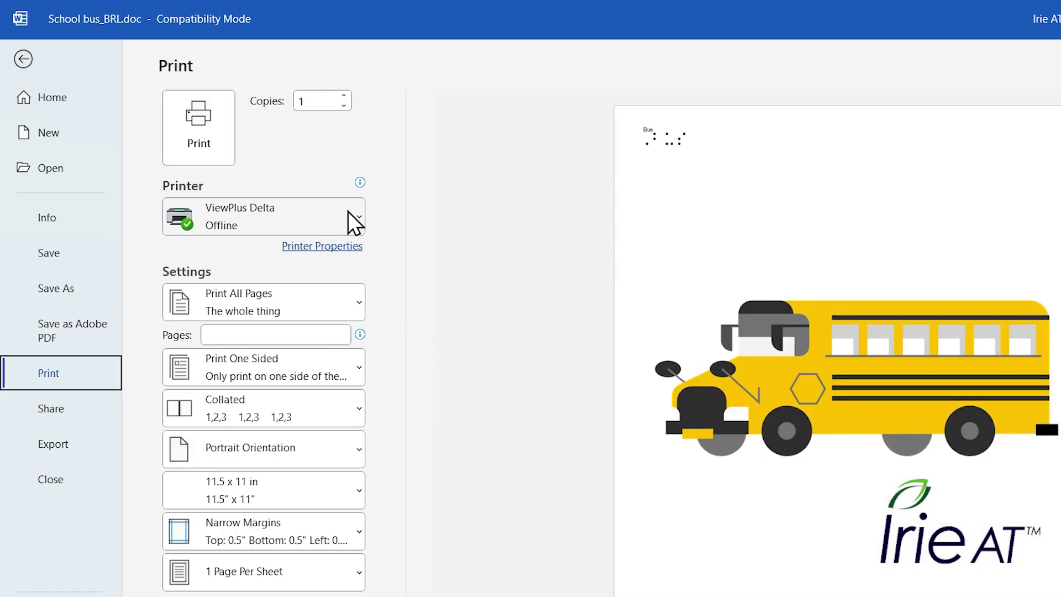
click(347, 216)
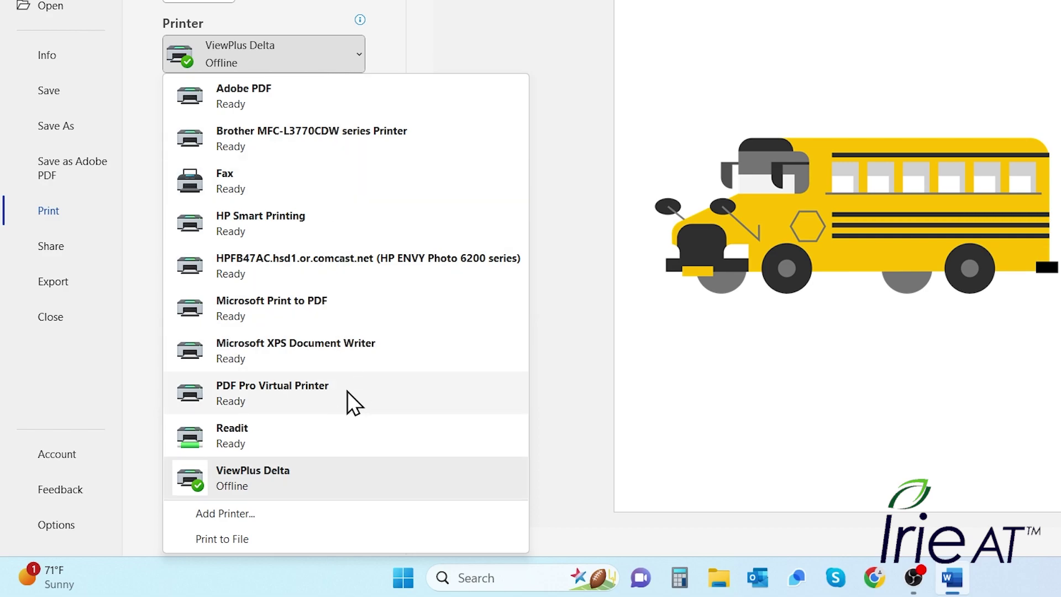
click(285, 540)
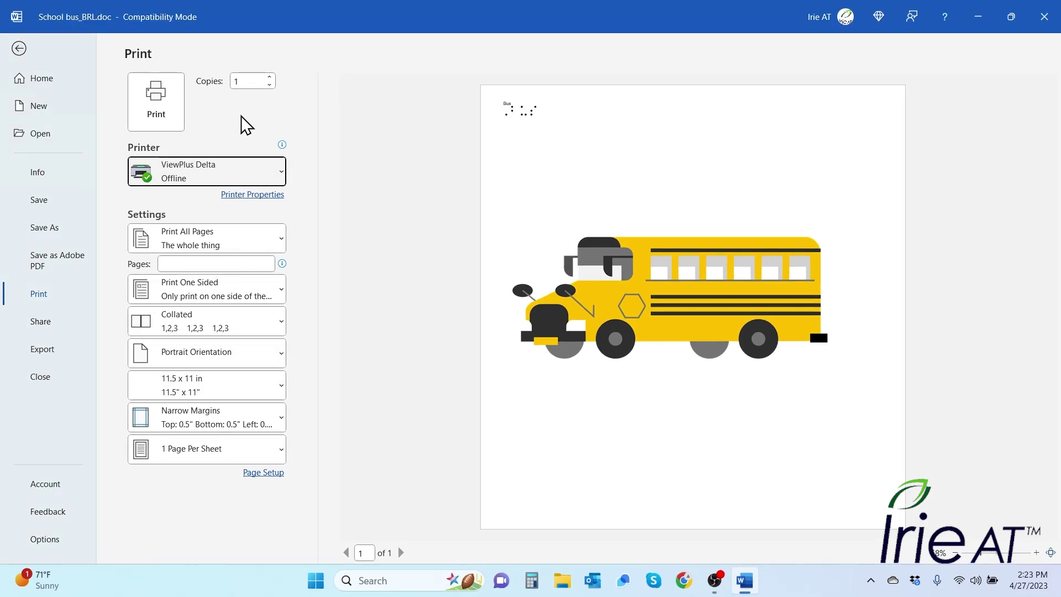
- Print the document to a printer file named School Bus, saved on the Desktop
click(170, 119)
click(168, 122)
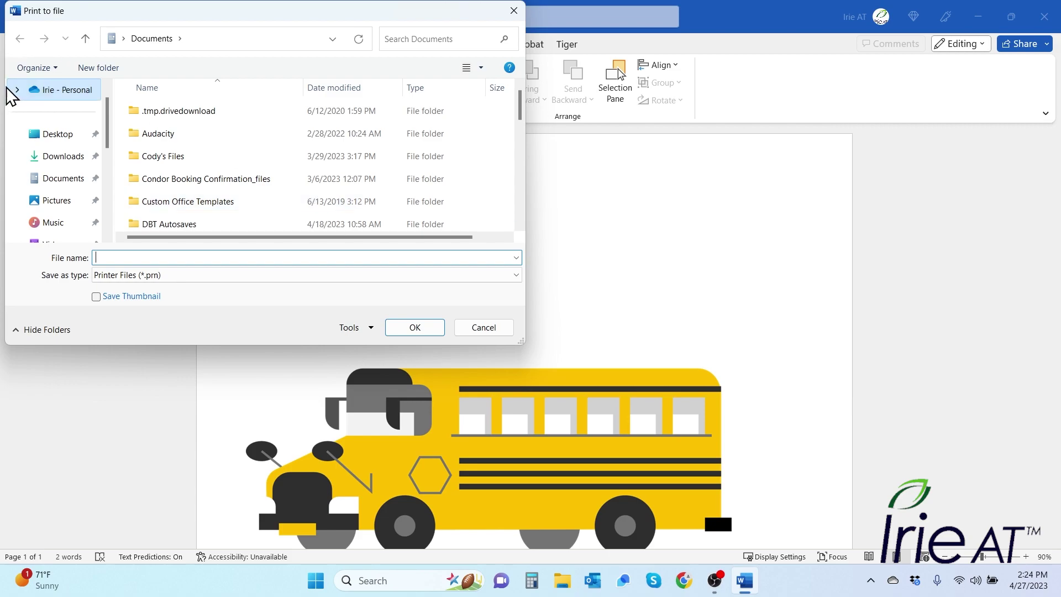
click(56, 136)
click(137, 257)
text(School Bus)
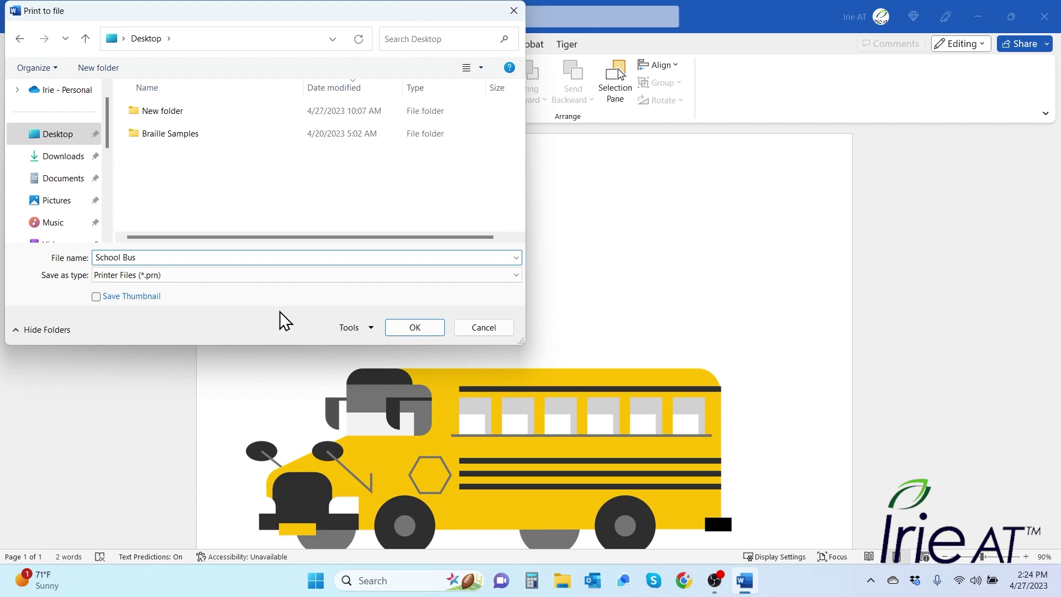
click(401, 329)
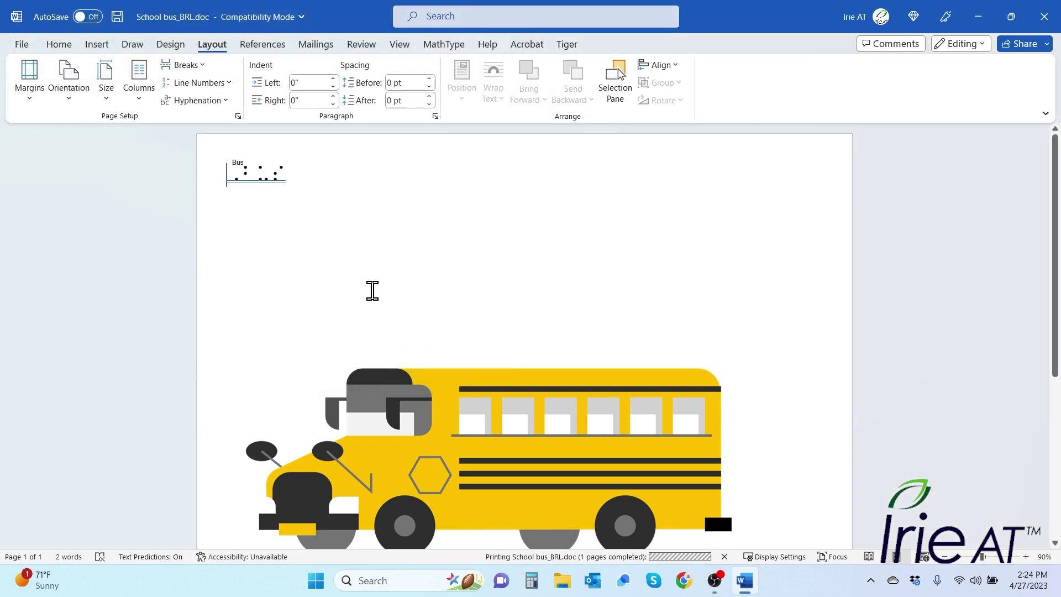
- Minimize Word, search Windows for "des" and launch Tiger Designer
click(977, 17)
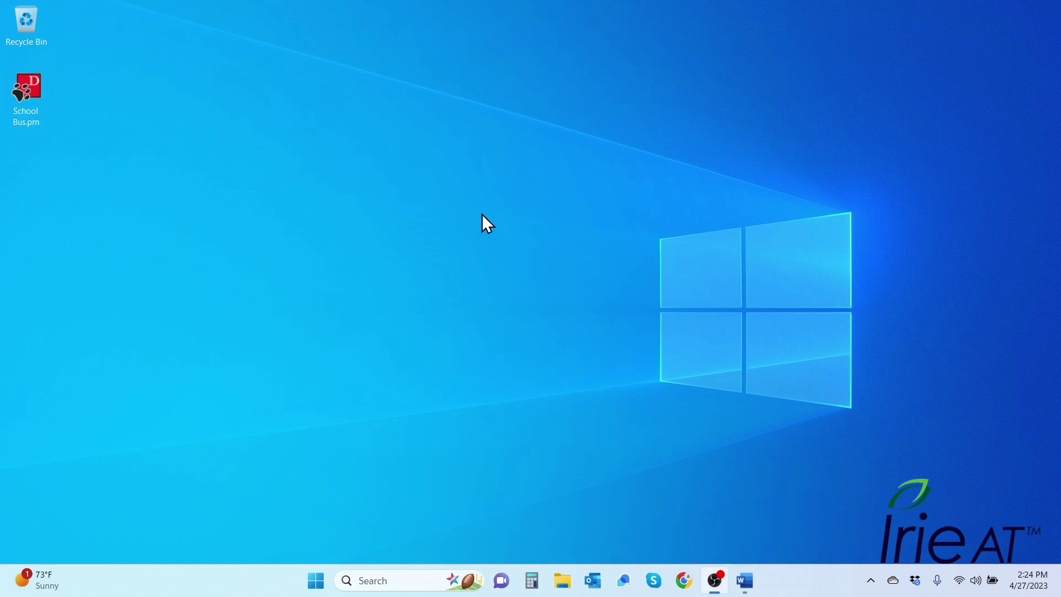
click(389, 580)
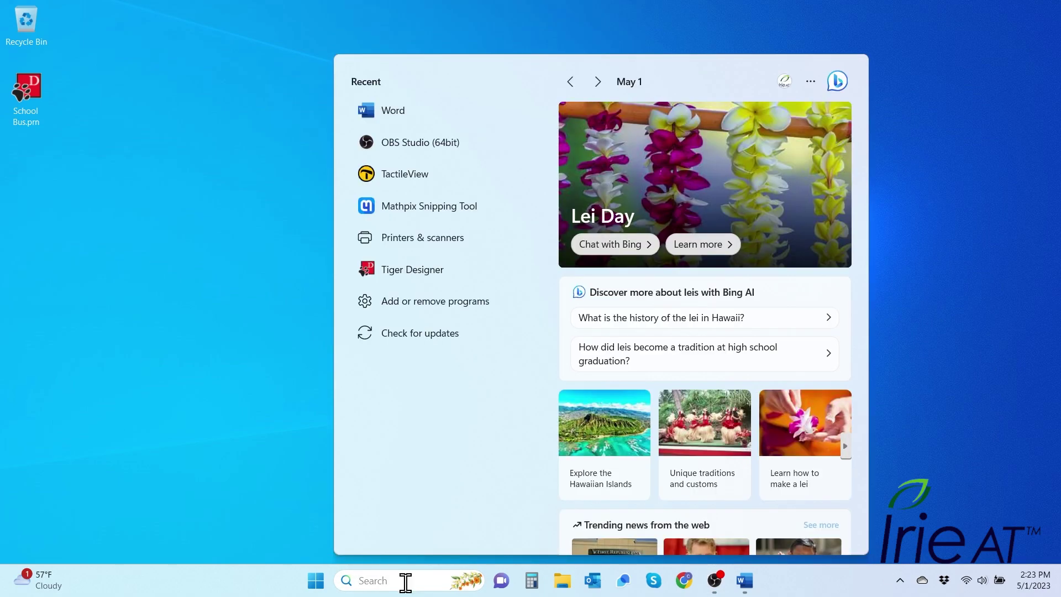
text(des)
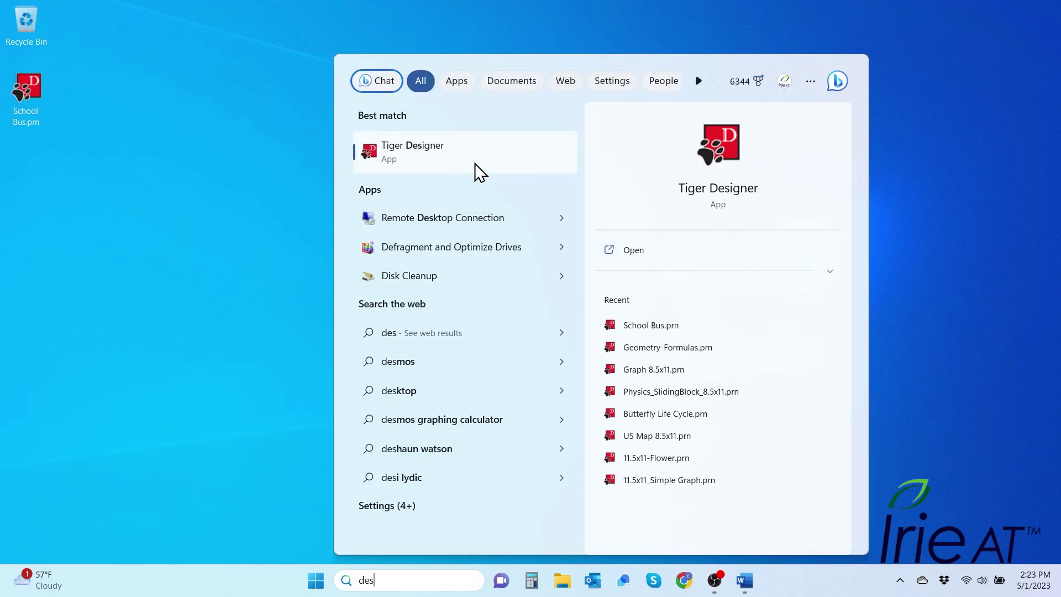
click(474, 162)
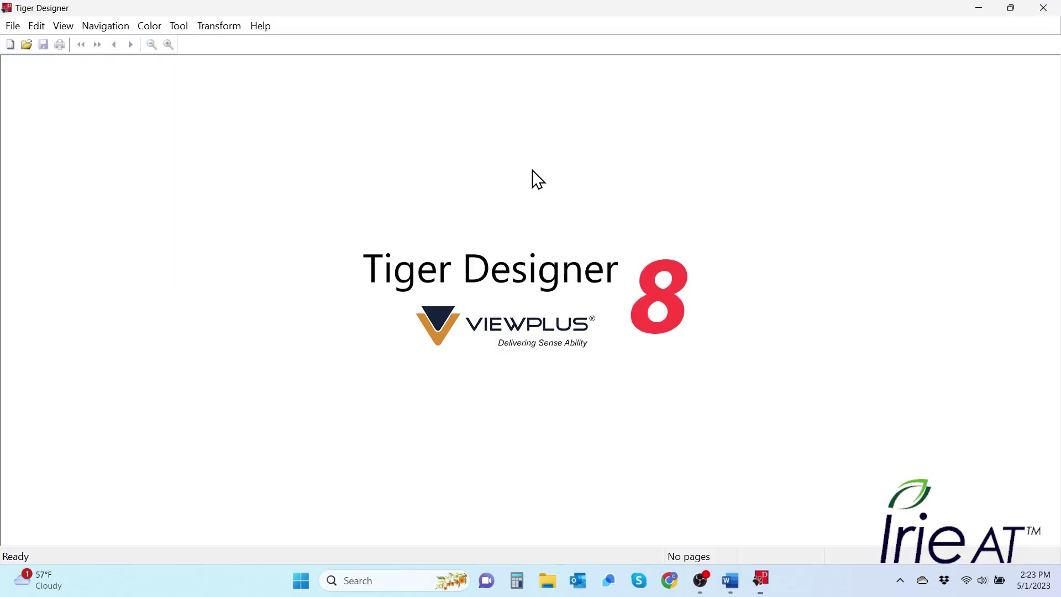
- Open School Bus.prn from the Desktop in Tiger Designer
click(12, 26)
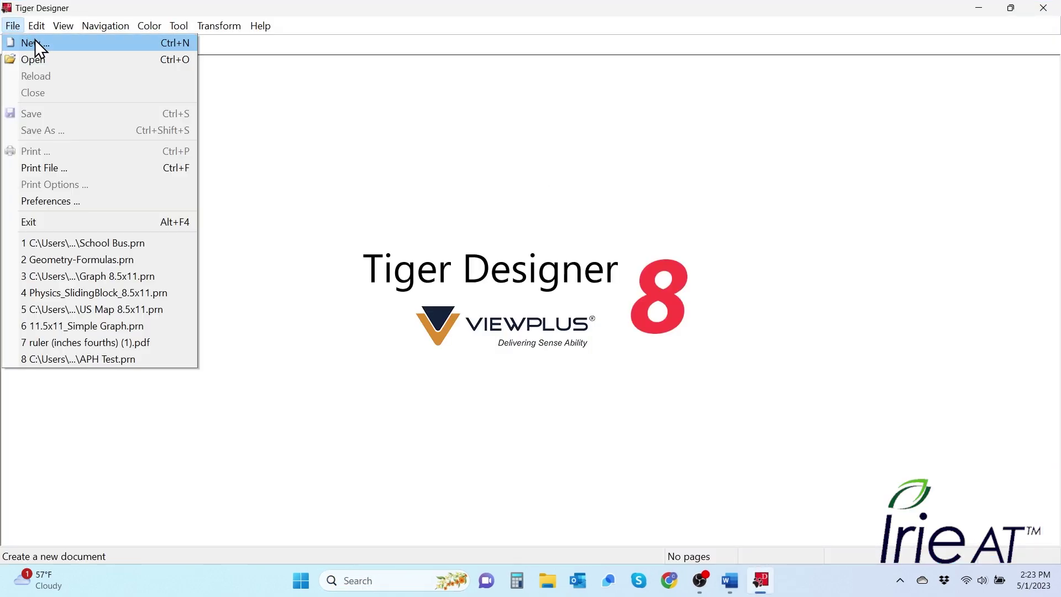
click(76, 61)
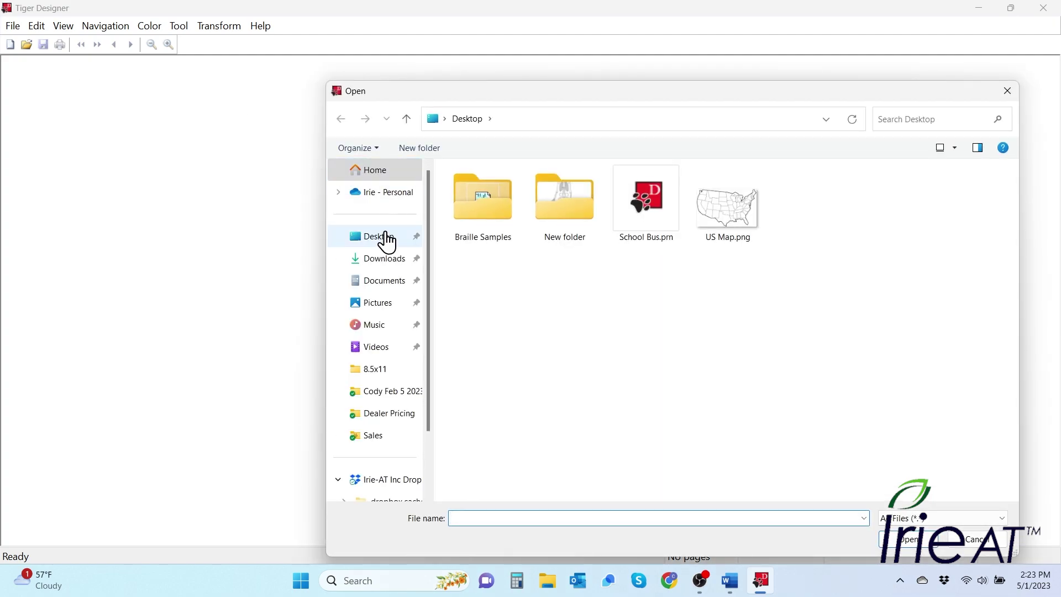
click(647, 222)
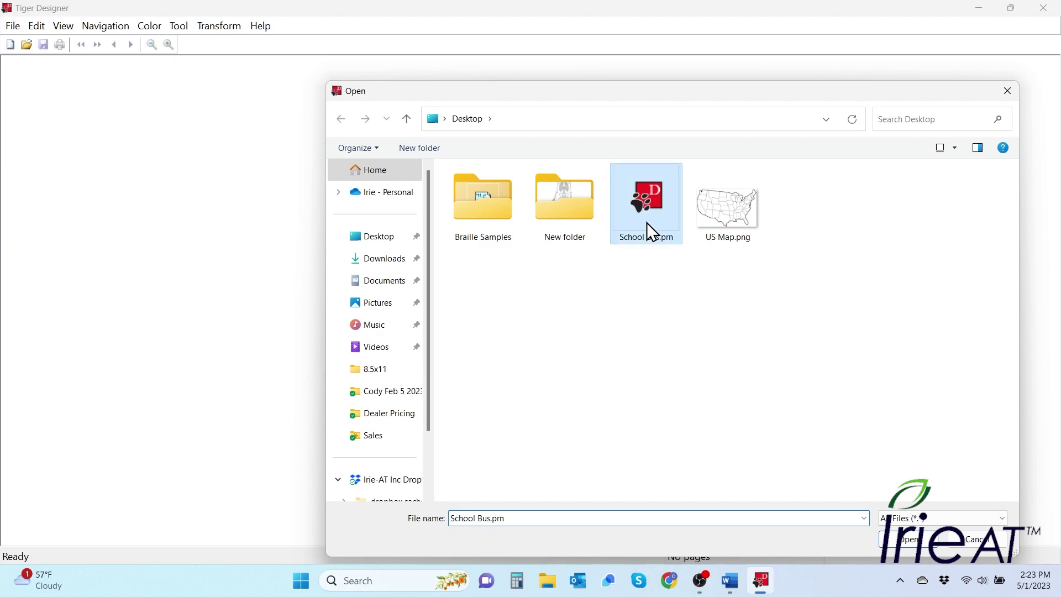
click(905, 539)
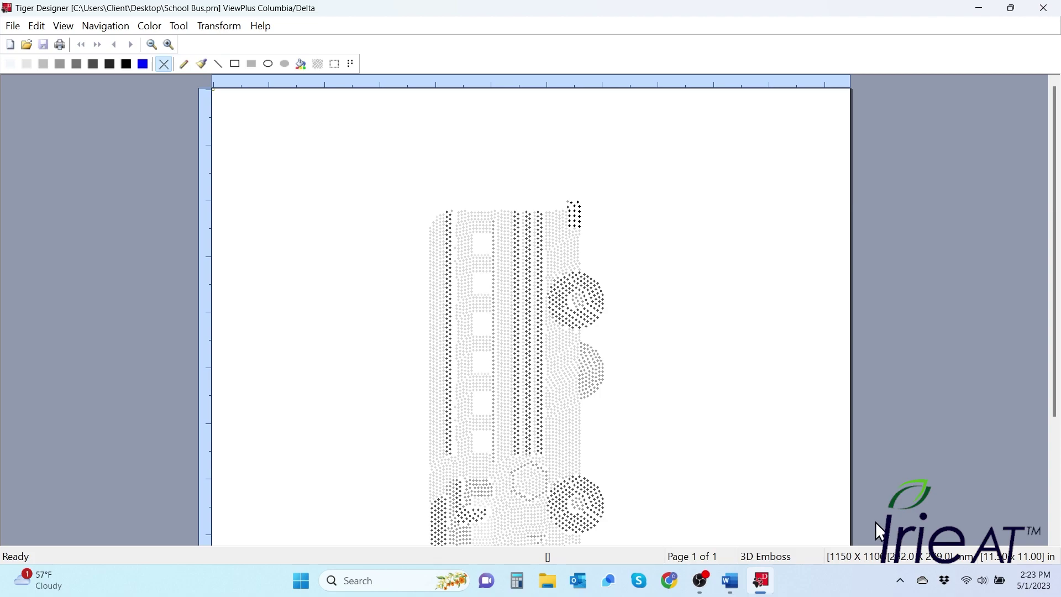
- Rotate the page 90 degrees clockwise so the bus stands upright, and look over the whole drawing
click(216, 28)
click(247, 100)
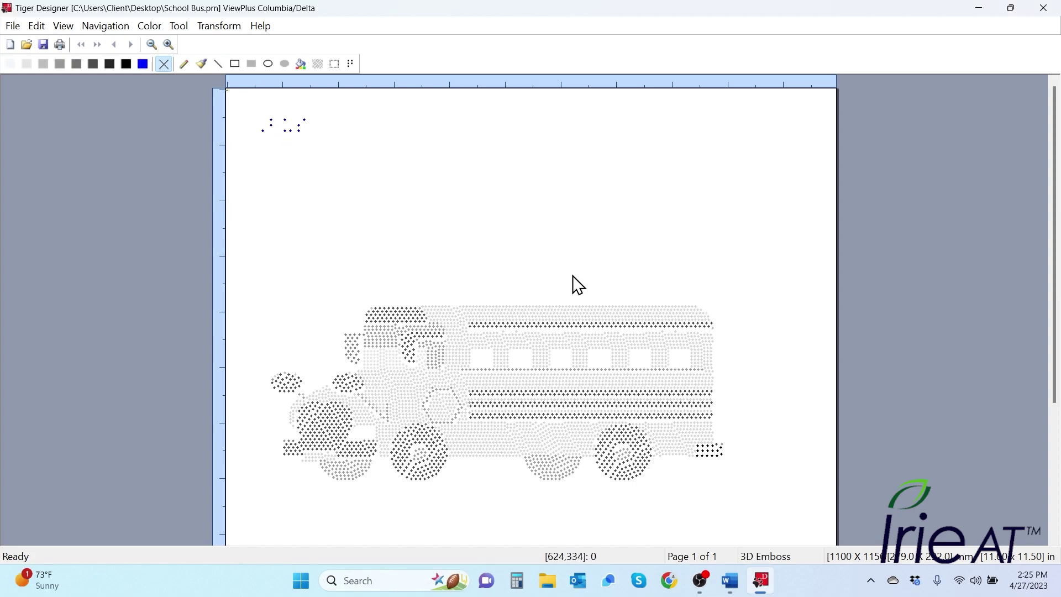
scroll(545, 271, down, 3)
scroll(534, 271, up, 3)
scroll(533, 270, down, 3)
scroll(532, 257, up, 3)
- Draw an unfilled black ellipse above the rear half of the bus as the sun's outline
click(267, 64)
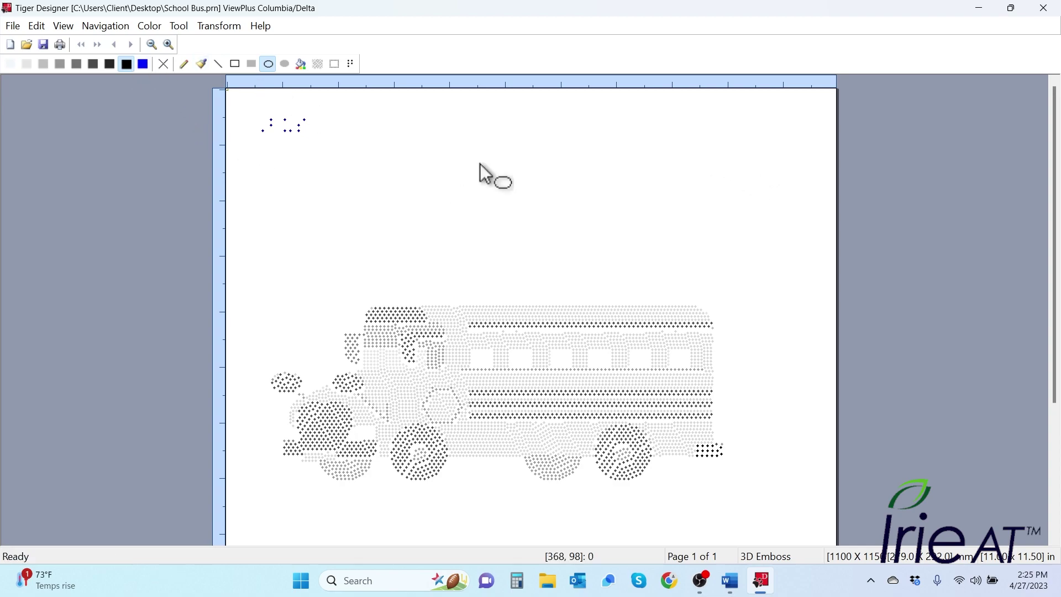
drag(735, 167, 644, 238)
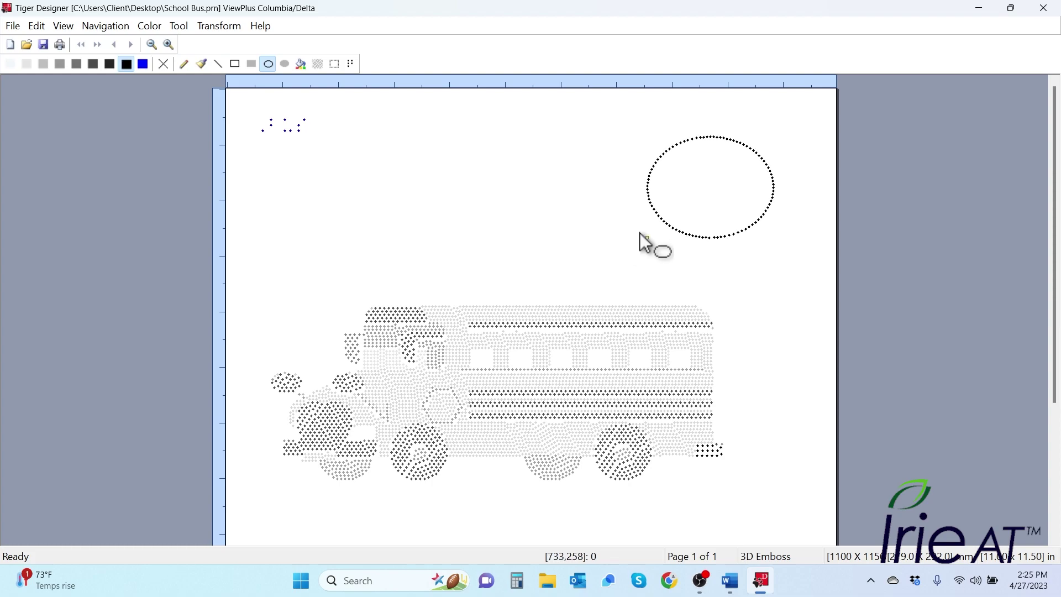
- Draw straight black lines of varying lengths radiating outward all around the ellipse as sun rays
click(219, 65)
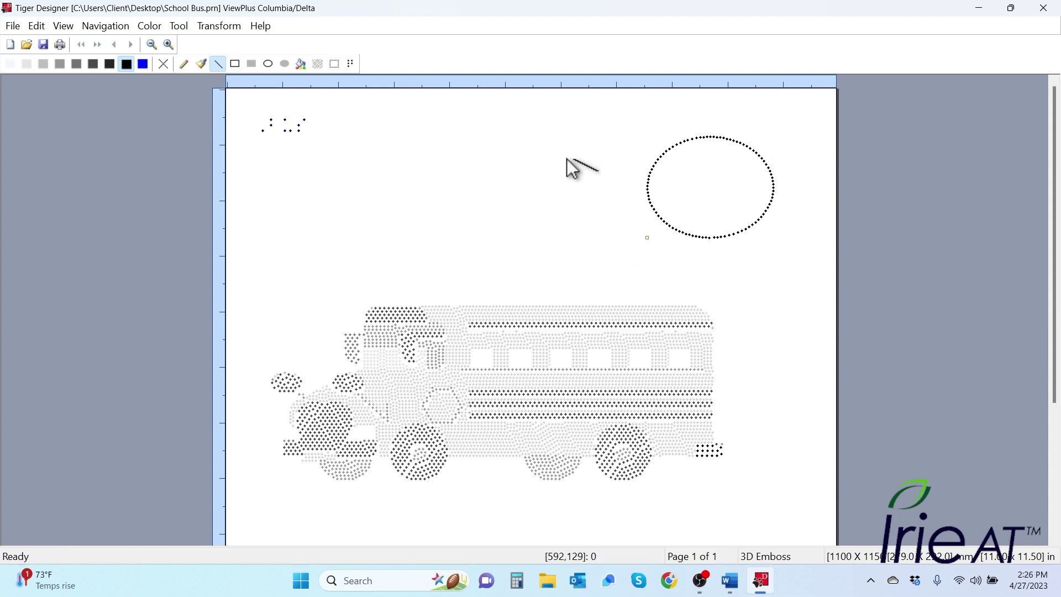
click(629, 193)
click(550, 217)
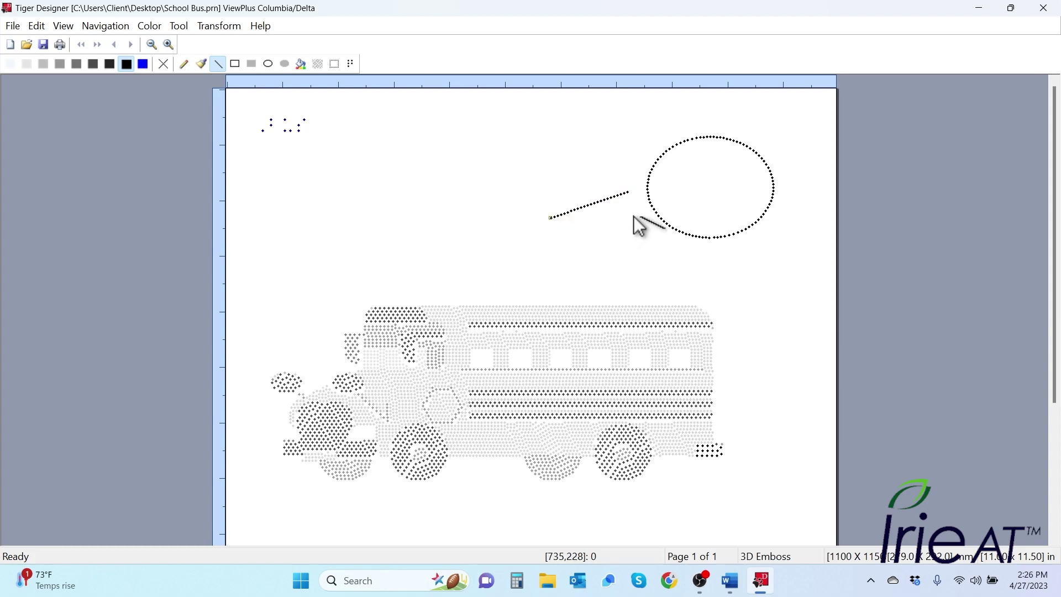
drag(602, 230, 600, 228)
drag(647, 235, 604, 271)
drag(683, 244, 668, 270)
drag(734, 251, 770, 269)
drag(775, 228, 800, 267)
drag(786, 187, 805, 194)
drag(778, 158, 807, 116)
drag(748, 134, 763, 110)
drag(687, 129, 631, 109)
drag(645, 146, 615, 144)
click(635, 166)
click(543, 155)
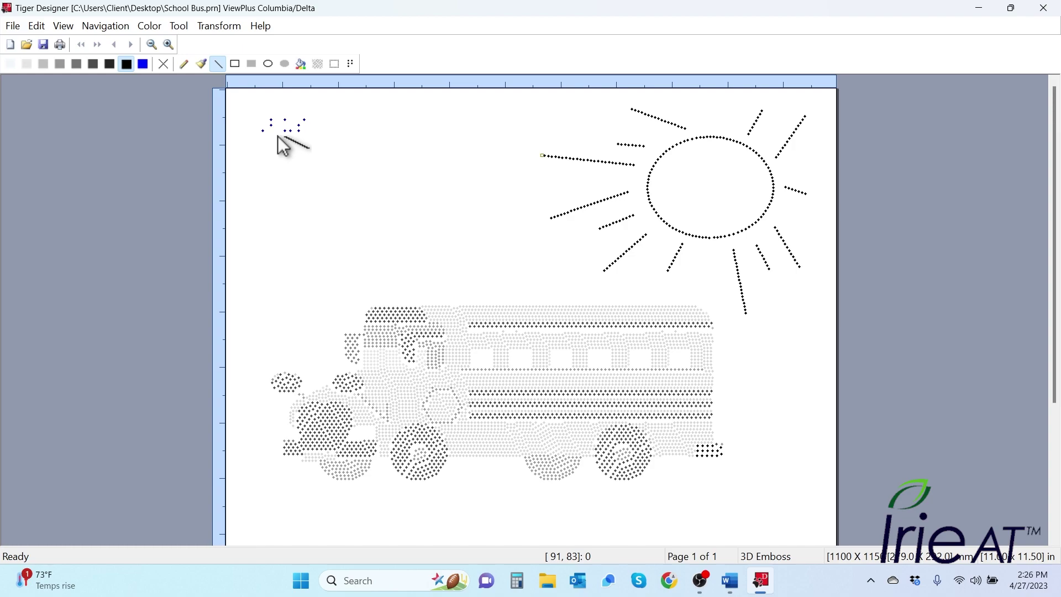
- Erase the braille title in the page's upper-left corner using the Pen in the lightest dot shade
click(182, 66)
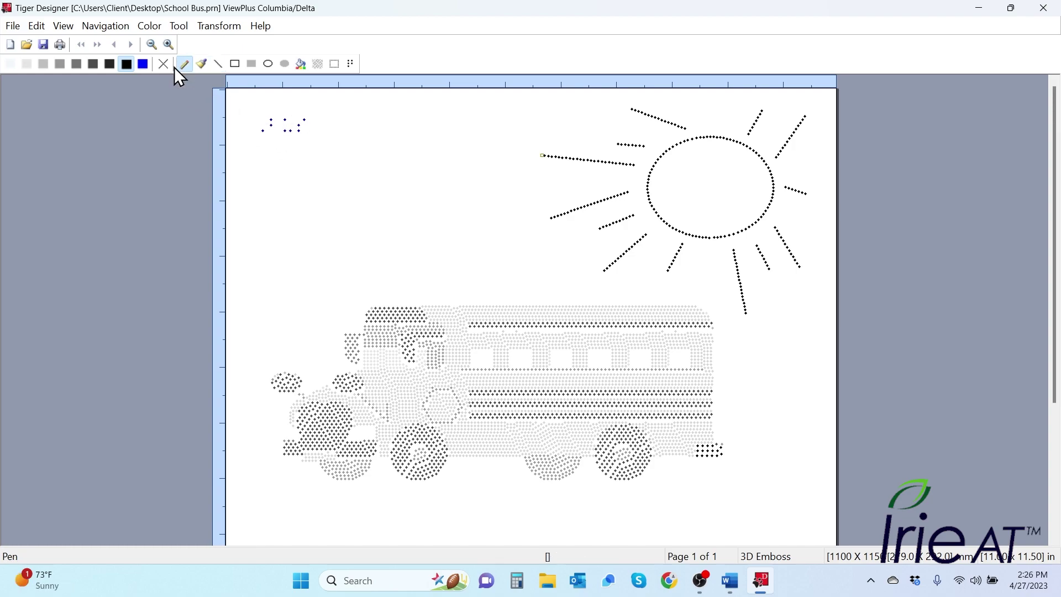
click(9, 64)
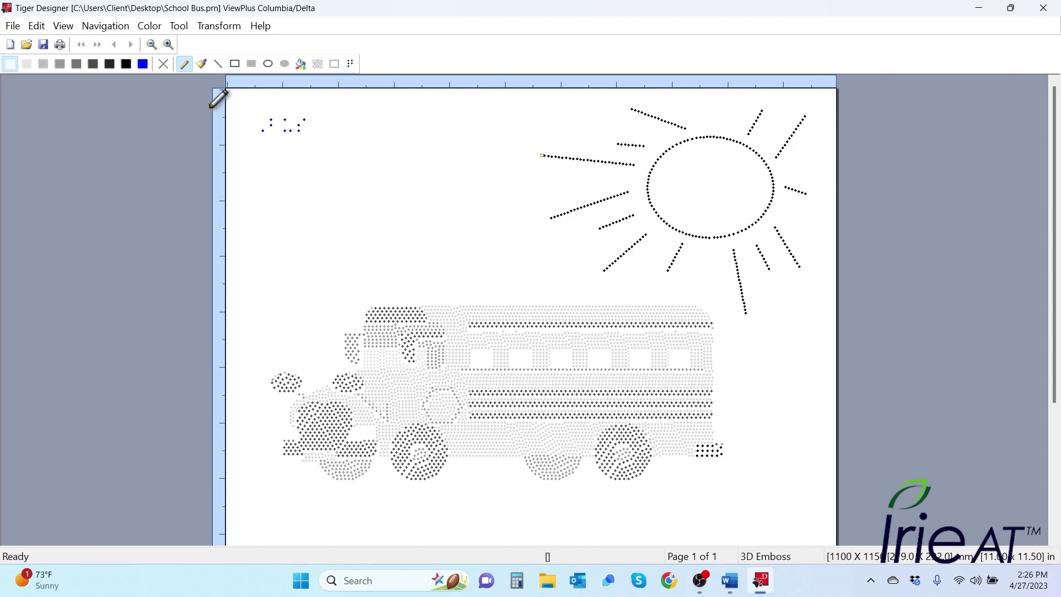
mouse_move(259, 125)
mouse_down()
mouse_move(284, 131)
mouse_move(299, 118)
mouse_move(307, 139)
mouse_up()
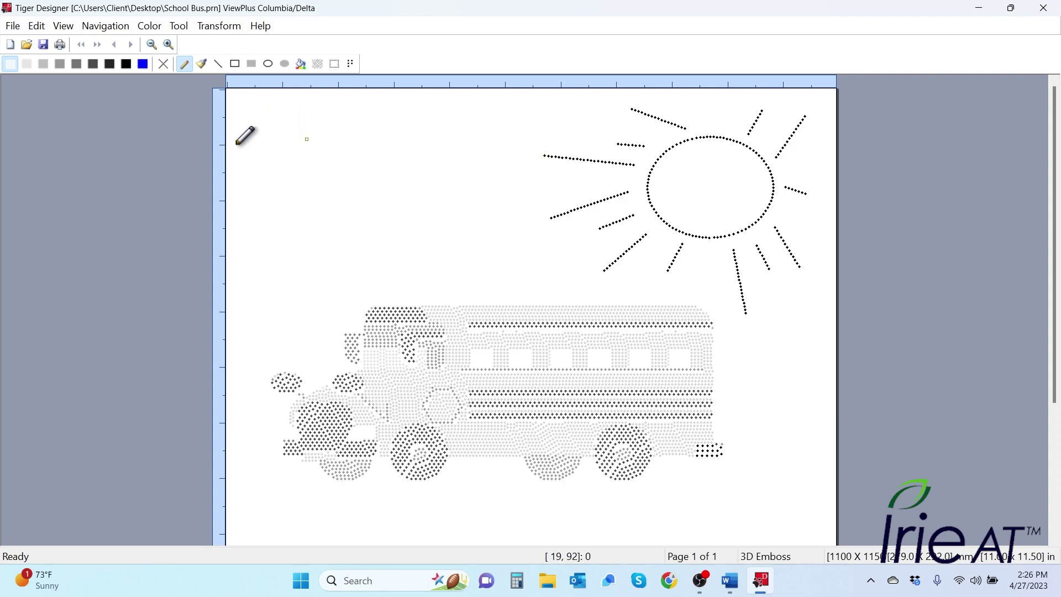
- Add a horizontal Braille29 braille label reading "school bus" and position it in the blank area above the front of the bus
click(350, 64)
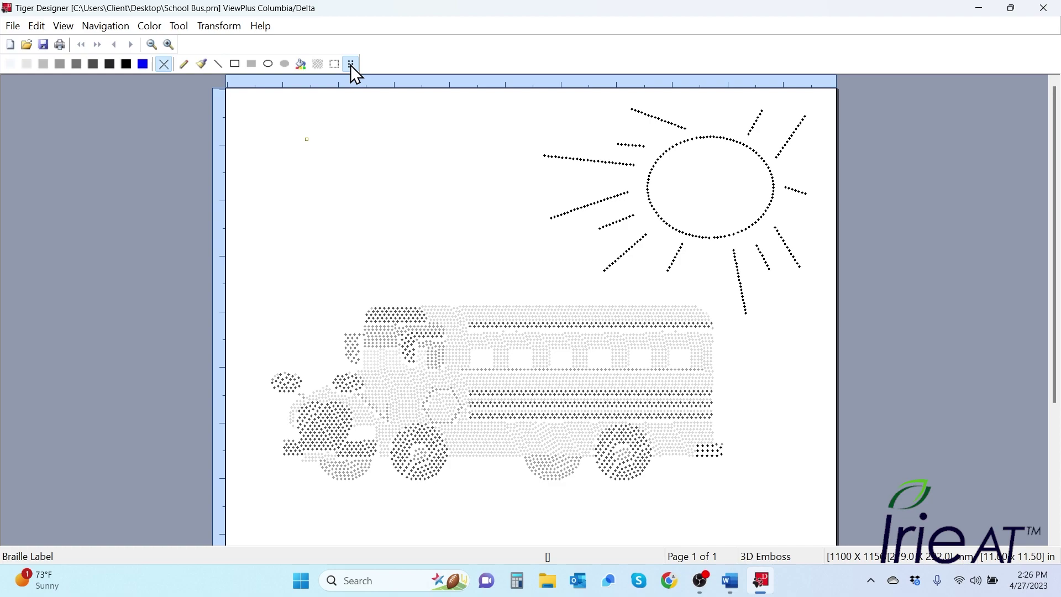
click(334, 169)
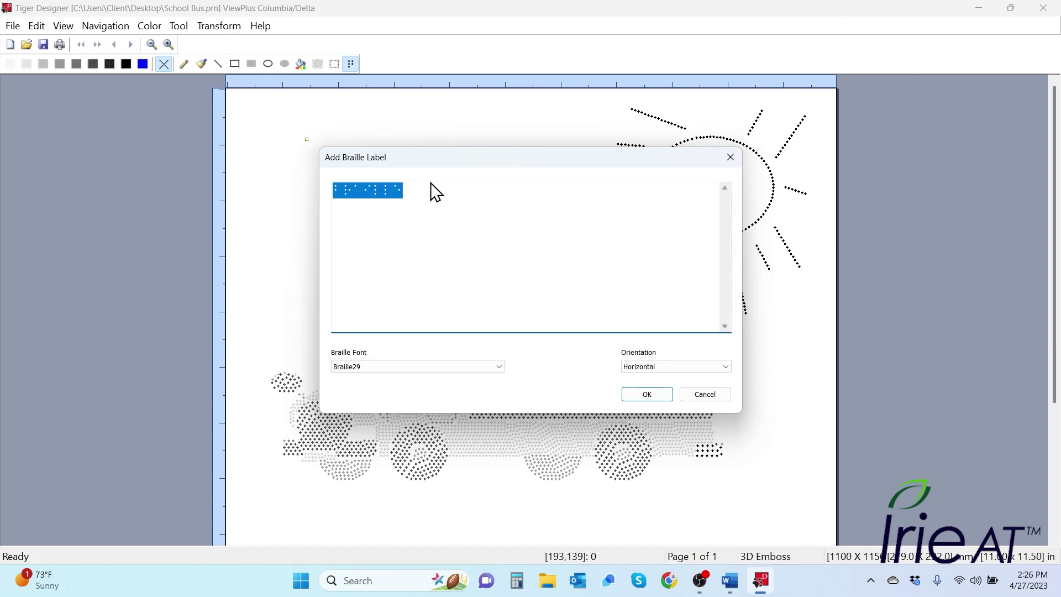
text(school bus)
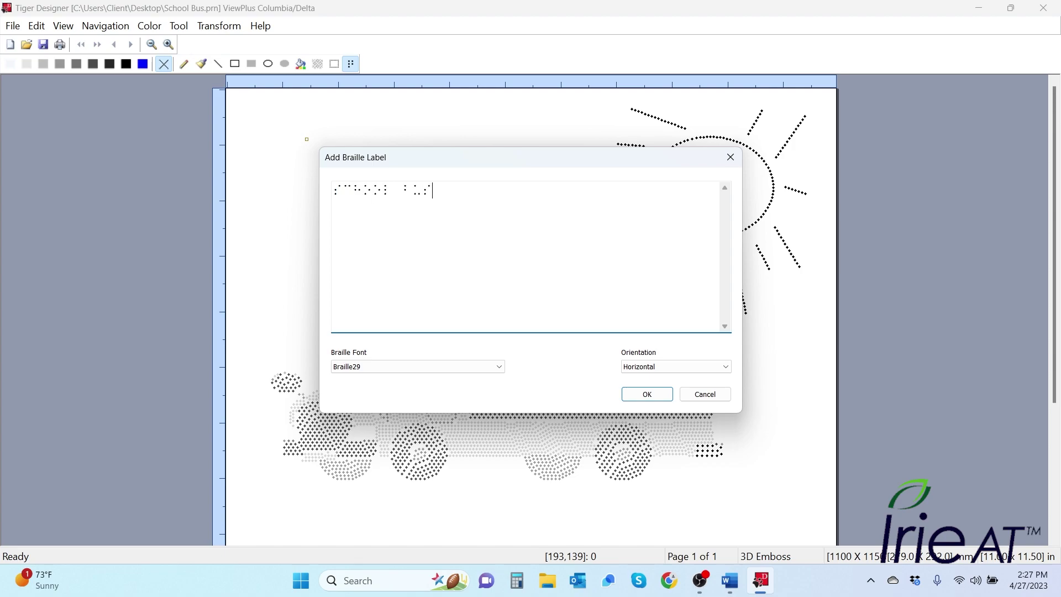
click(662, 395)
drag(416, 176, 400, 207)
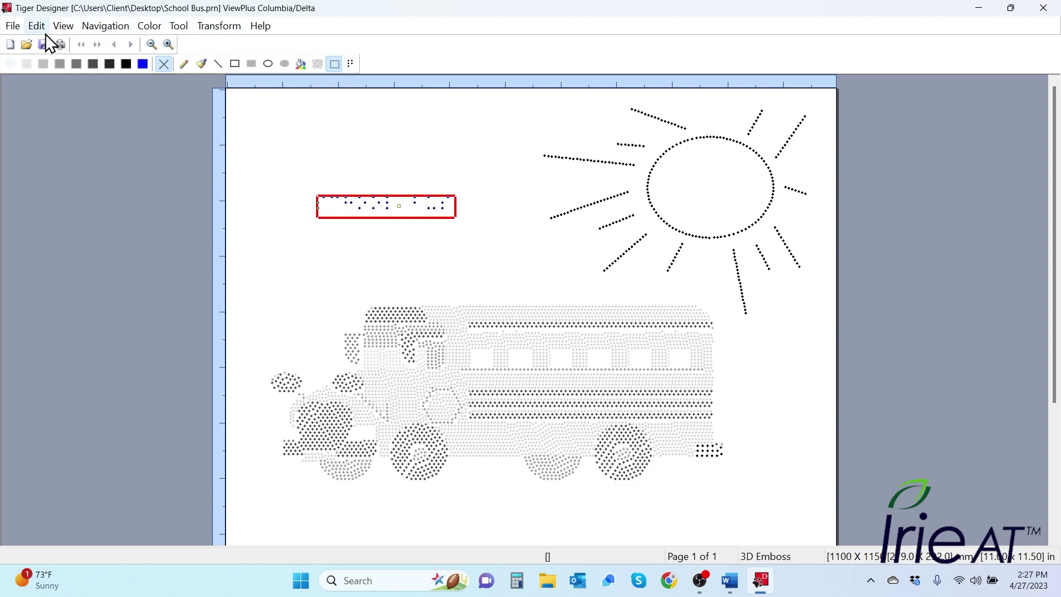
- Print one single-sided copy of the drawing to the ViewPlus Delta (USB003) embosser
click(17, 28)
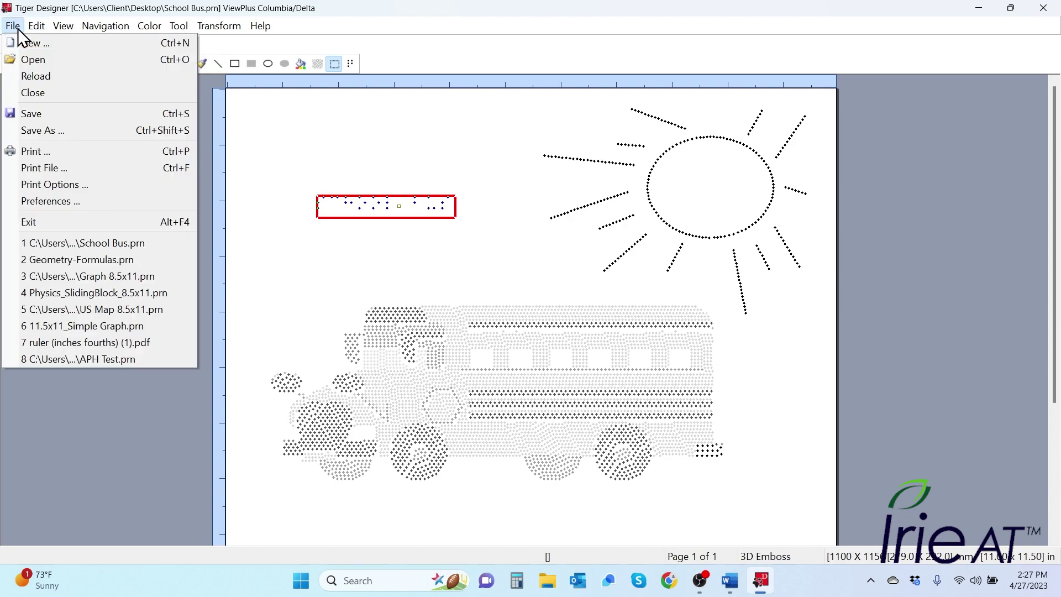
click(68, 150)
click(557, 207)
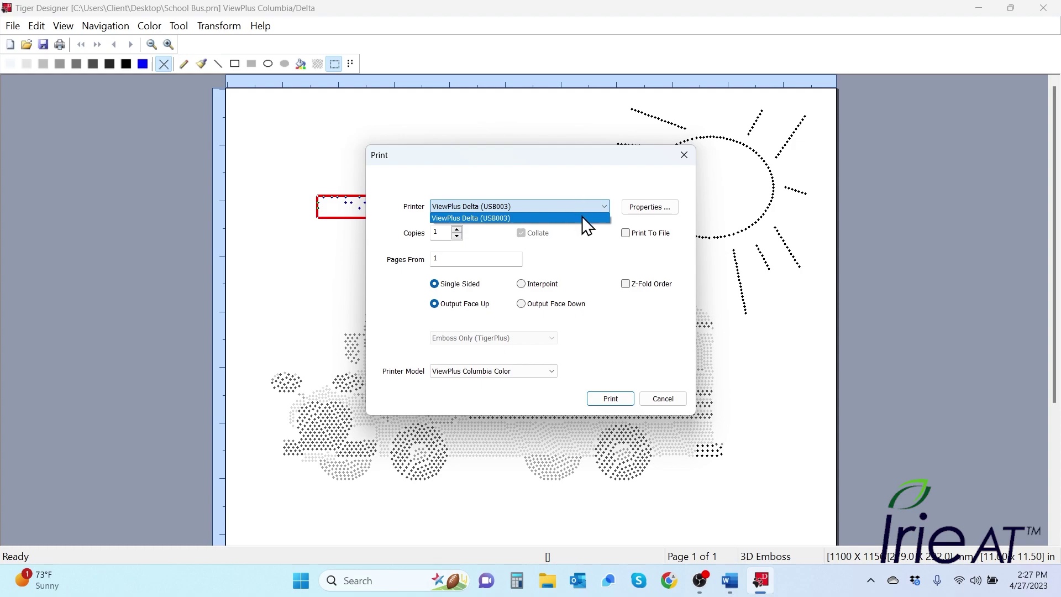
click(582, 217)
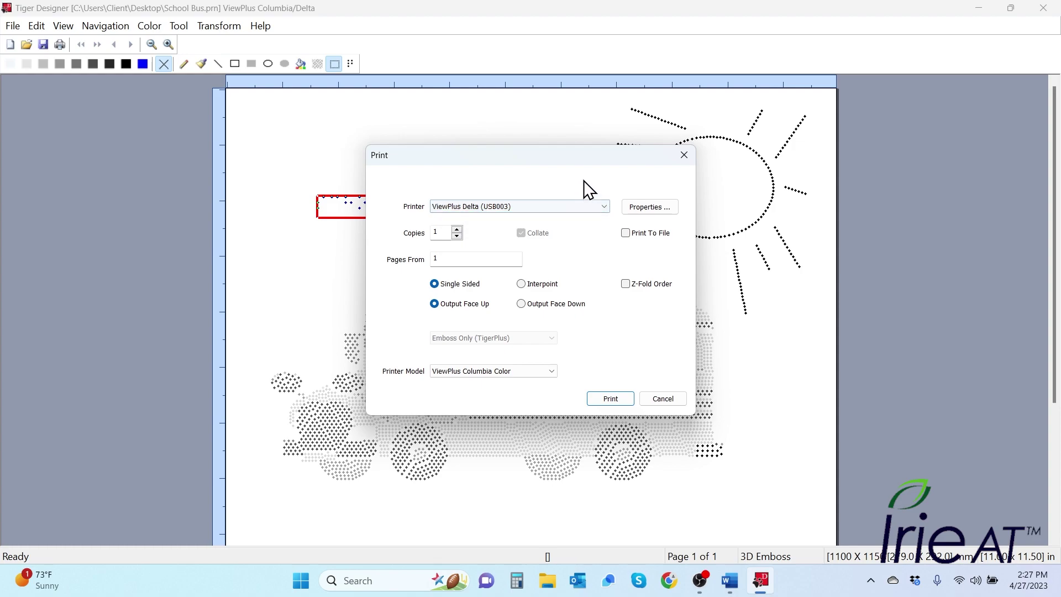
click(618, 402)
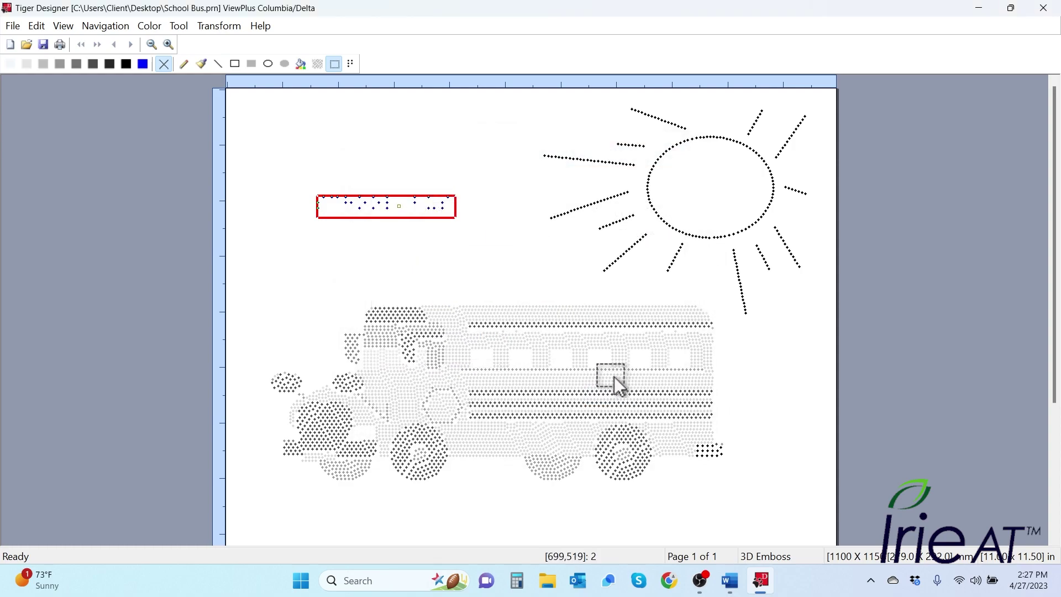